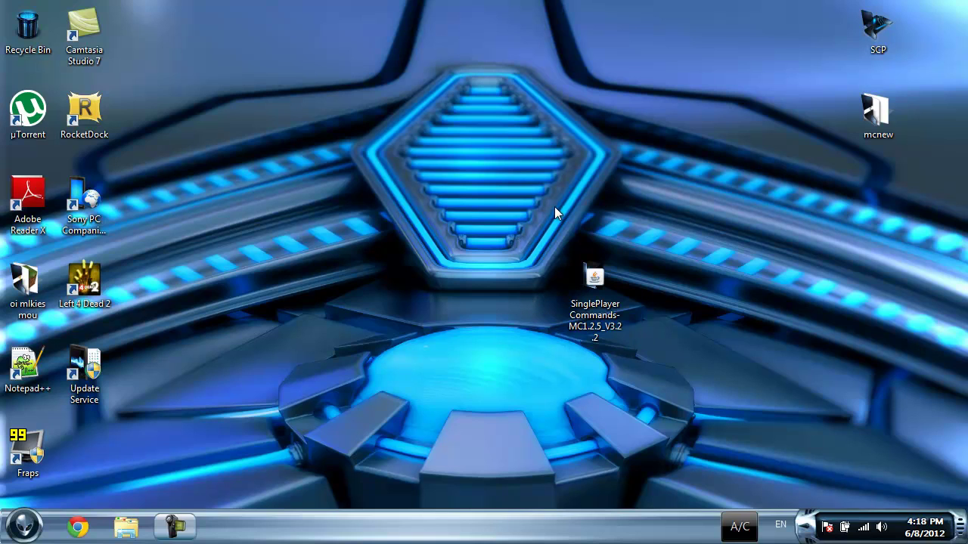
- Start the Minecraft launcher, force a game update in its options and log in to download the update
left_click(952, 204)
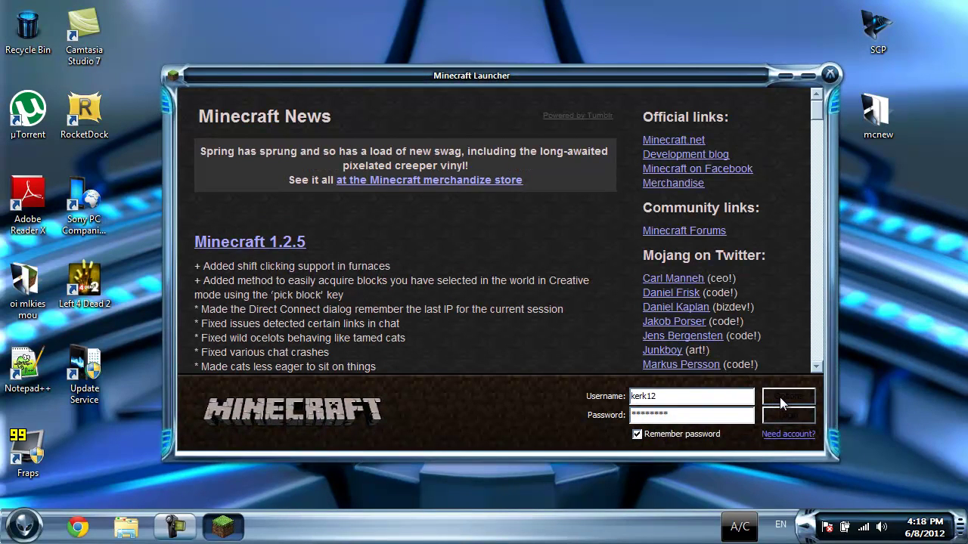
left_click(783, 403)
left_click(514, 257)
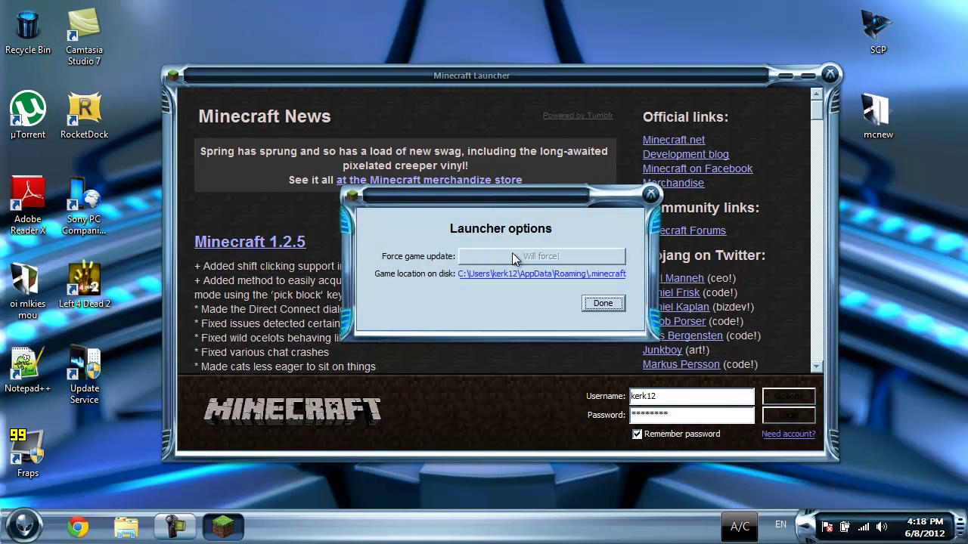
left_click(603, 303)
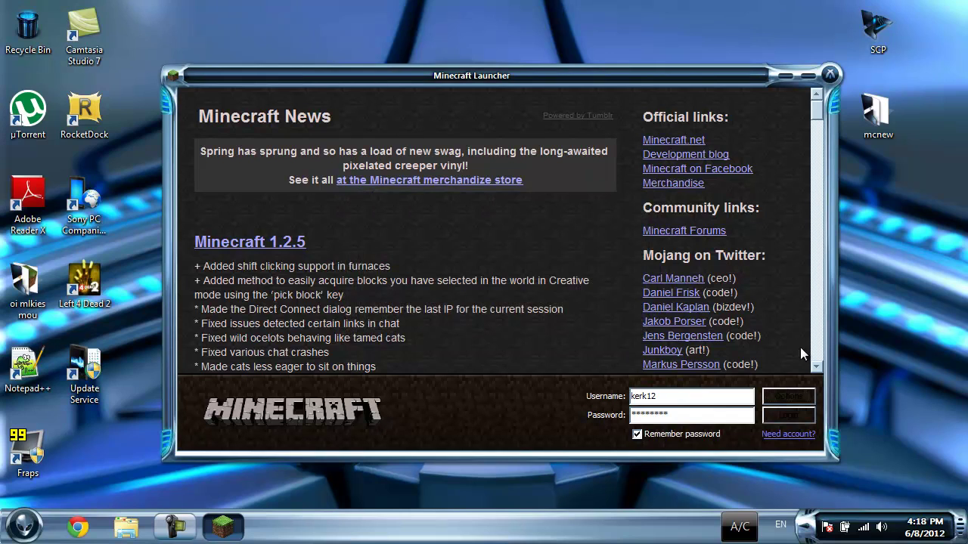
left_click(788, 415)
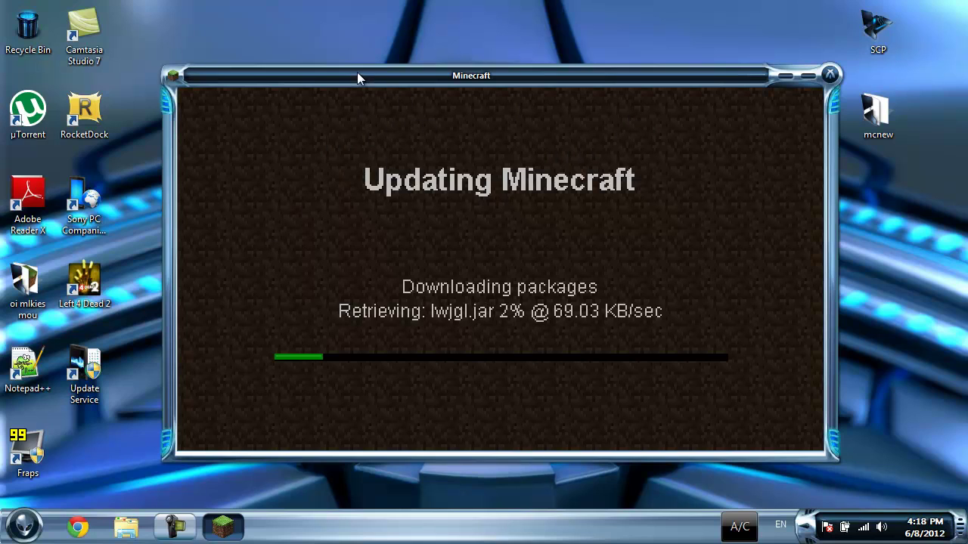
left_click_drag(194, 75, 209, 60)
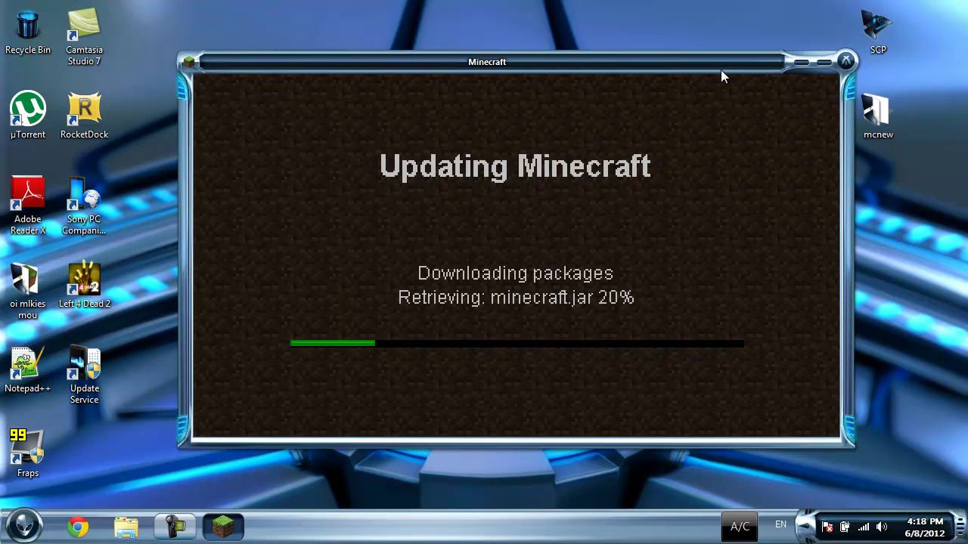
left_click(24, 526)
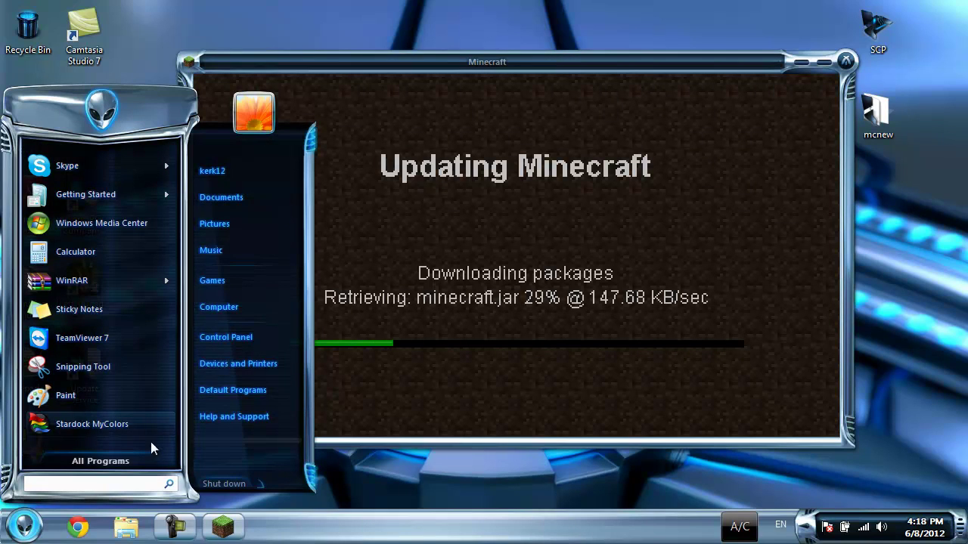
left_click(111, 460)
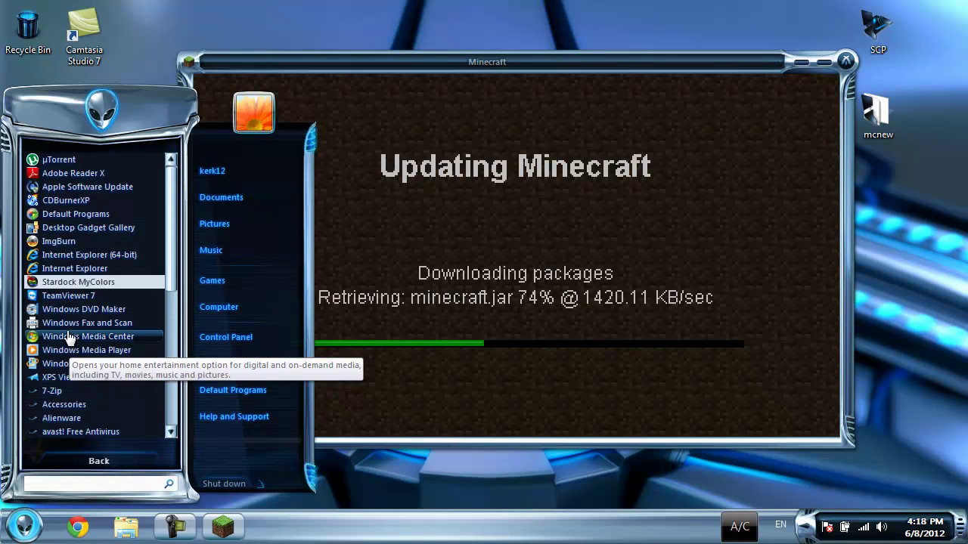
scroll(64, 317, "down", 4)
scroll(67, 319, "down", 3)
scroll(79, 366, "up", 7)
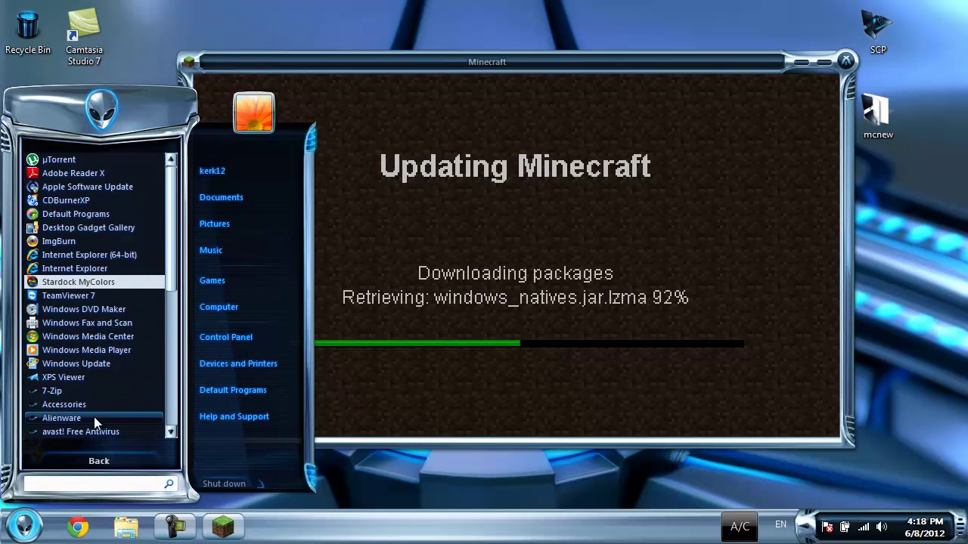
left_click(99, 461)
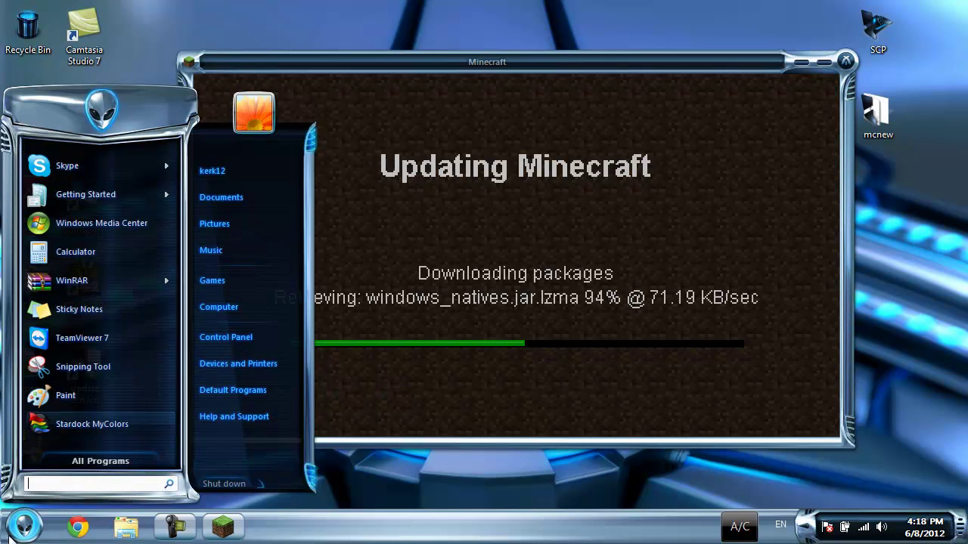
left_click(24, 527)
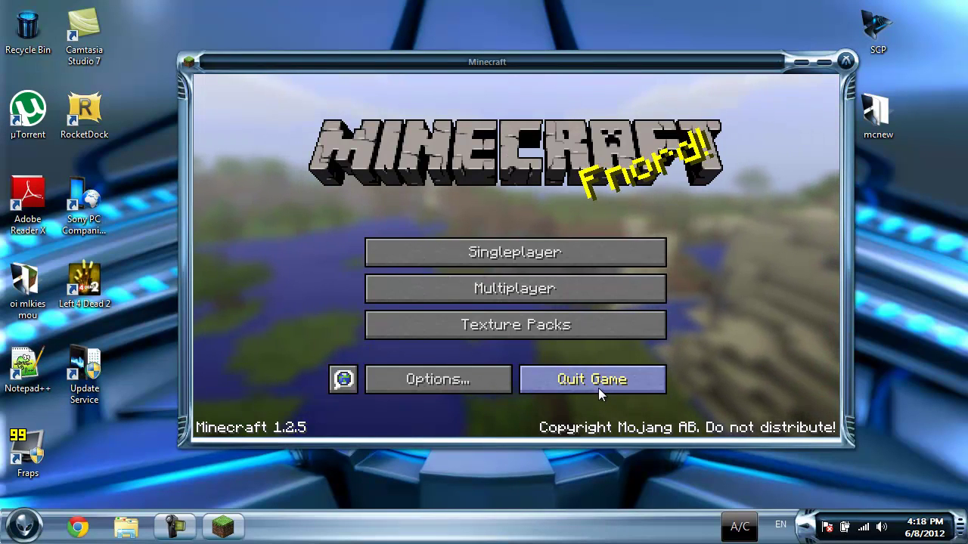
- Quit Minecraft and run the SinglePlayerCommands-MC1.2.5_V3.2.2 jar file from the desktop
left_click(598, 388)
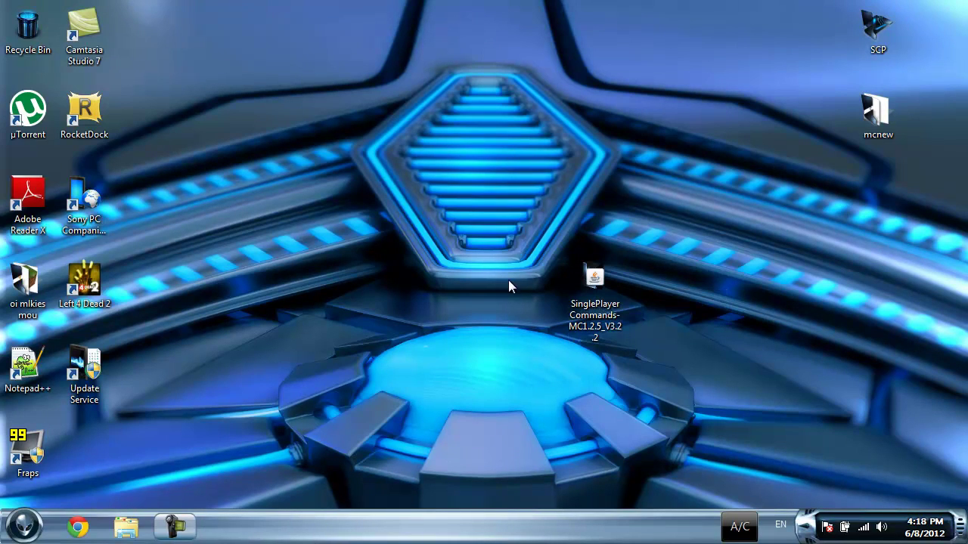
left_click(596, 284)
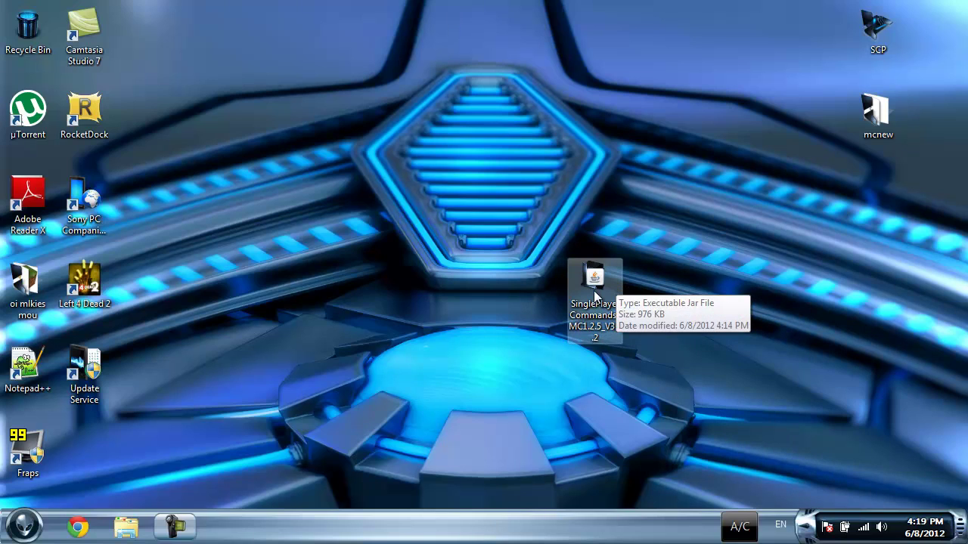
left_click(609, 283)
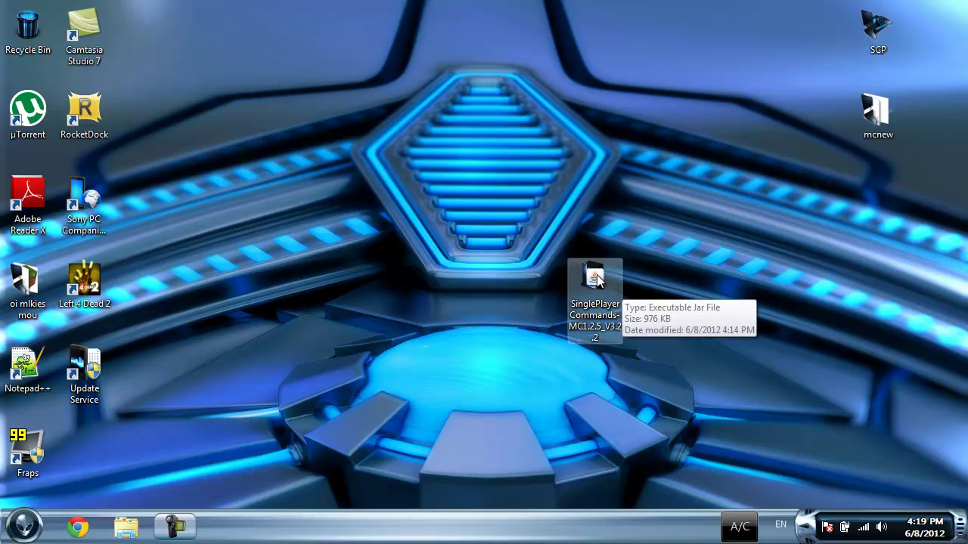
left_click(597, 280)
double_click(597, 280)
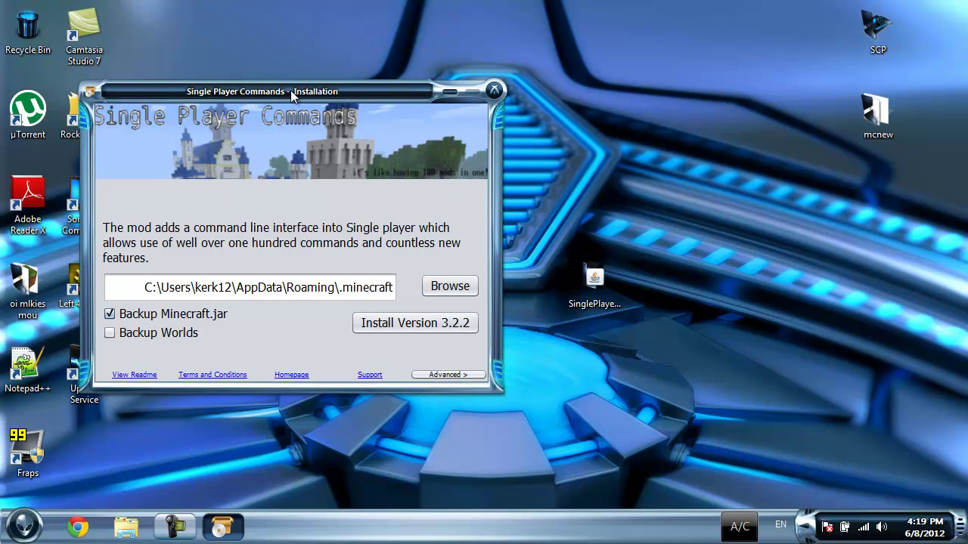
- Install Single Player Commands version 3.2.2 with both the Minecraft.jar and Worlds backups enabled, and close the installer
left_click_drag(291, 94, 381, 57)
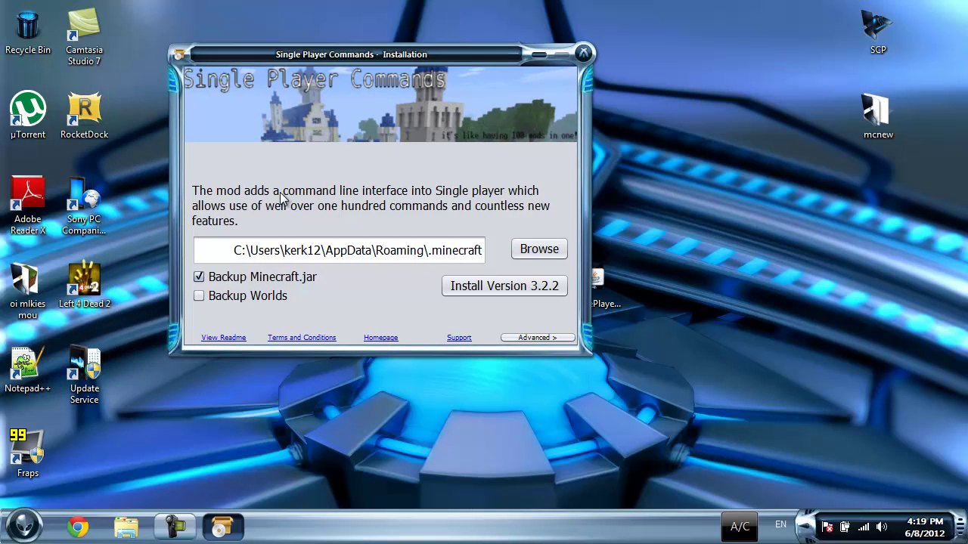
left_click(200, 298)
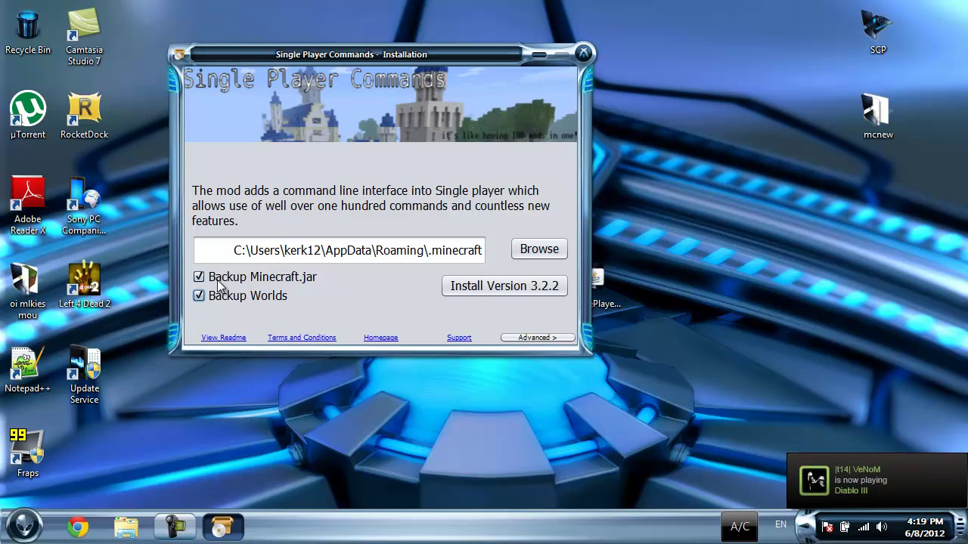
left_click(534, 339)
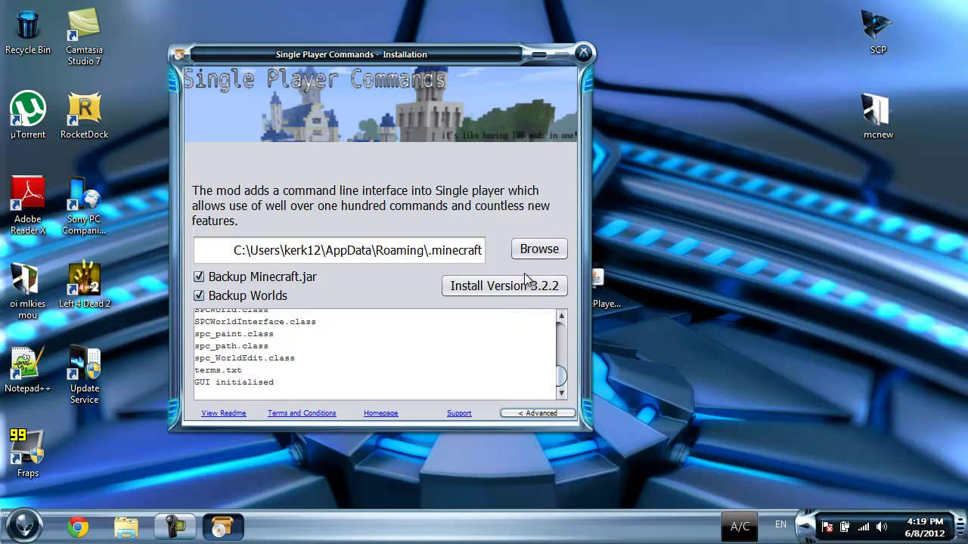
left_click(529, 413)
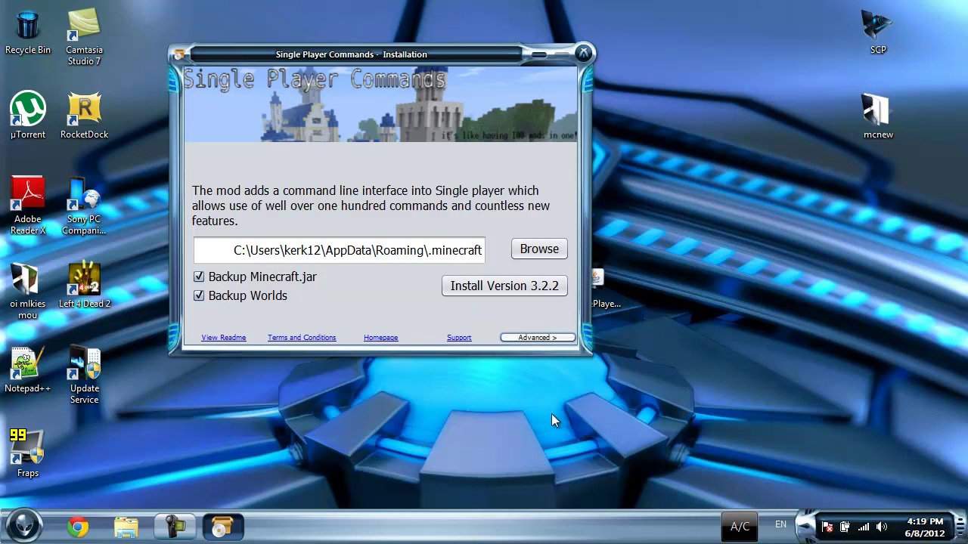
left_click(495, 291)
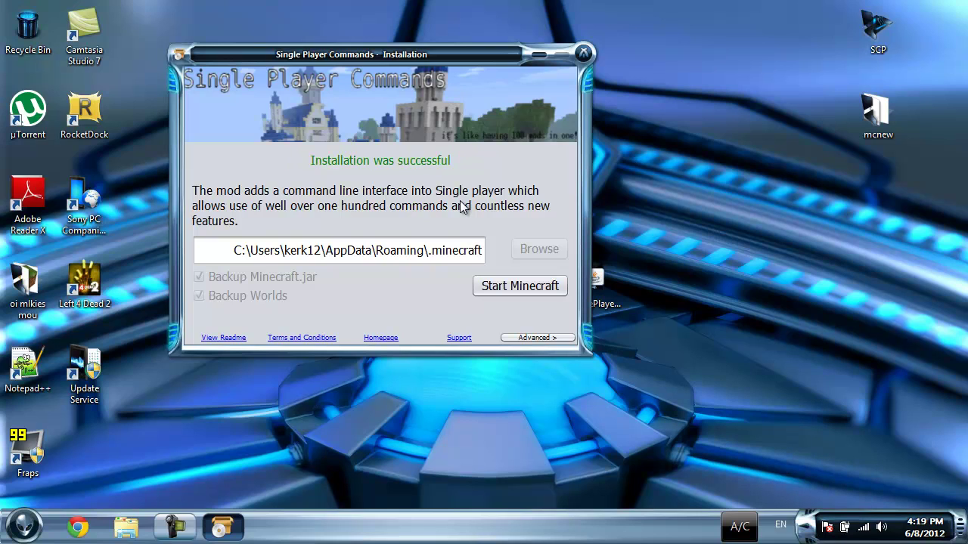
left_click(583, 53)
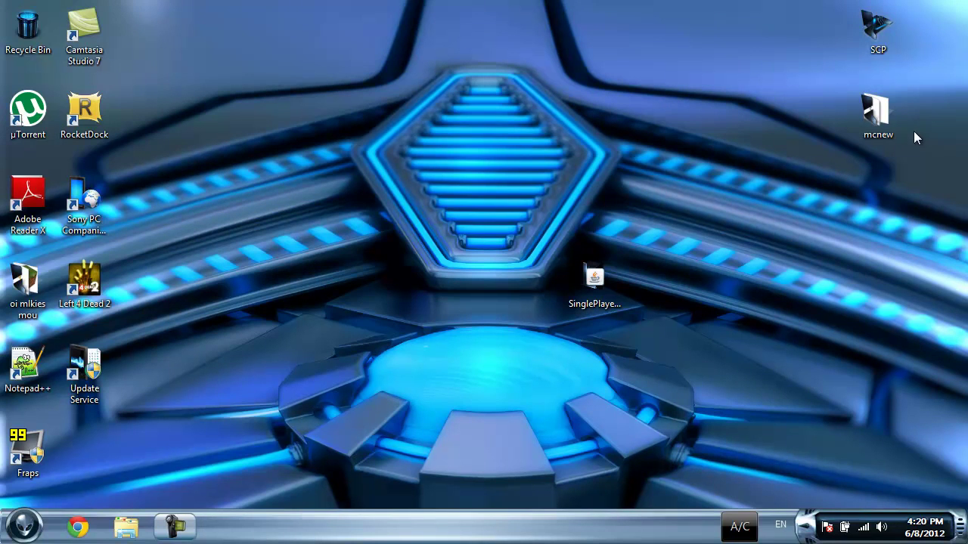
- Relaunch Minecraft, log in with the saved account and maximize the game window
left_click(947, 216)
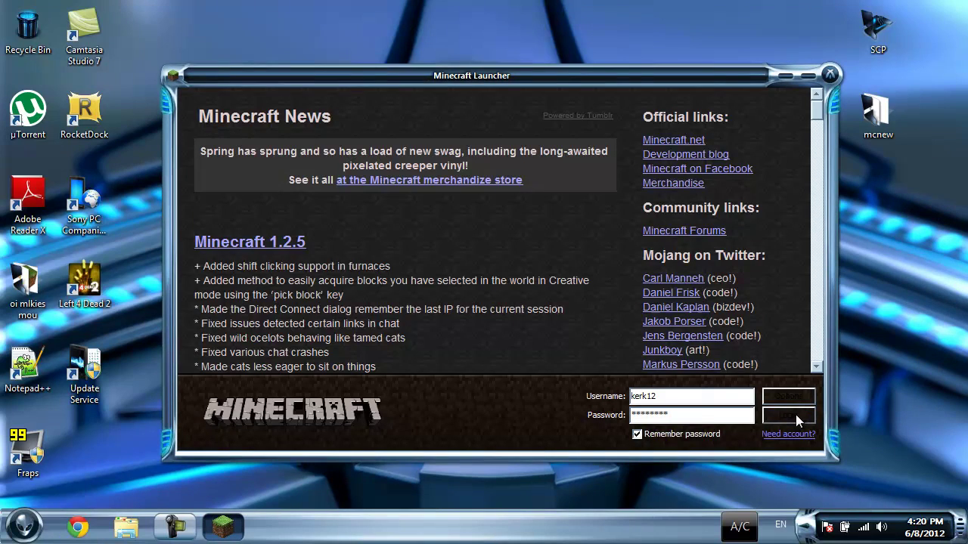
left_click(796, 415)
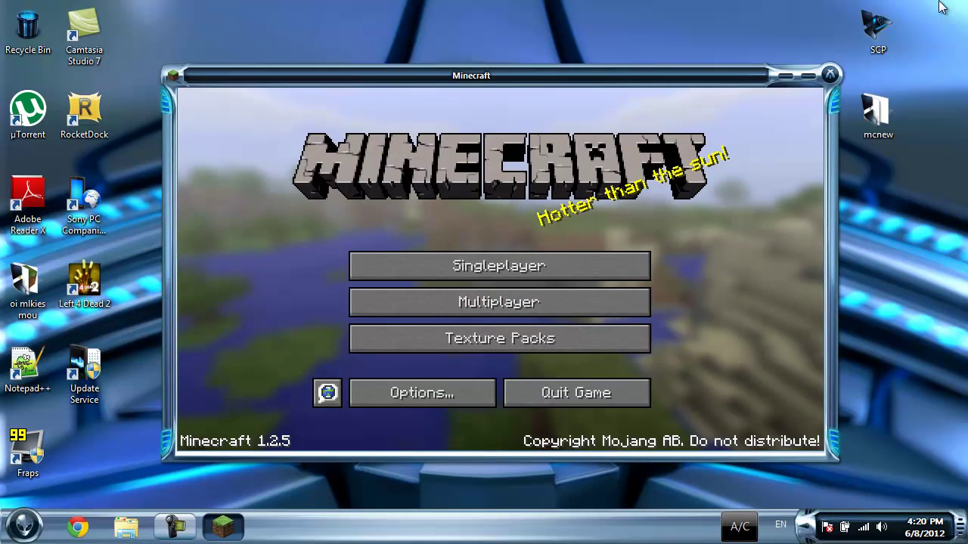
left_click(808, 76)
- Load the survival world "New World" in single-player mode
left_click(500, 225)
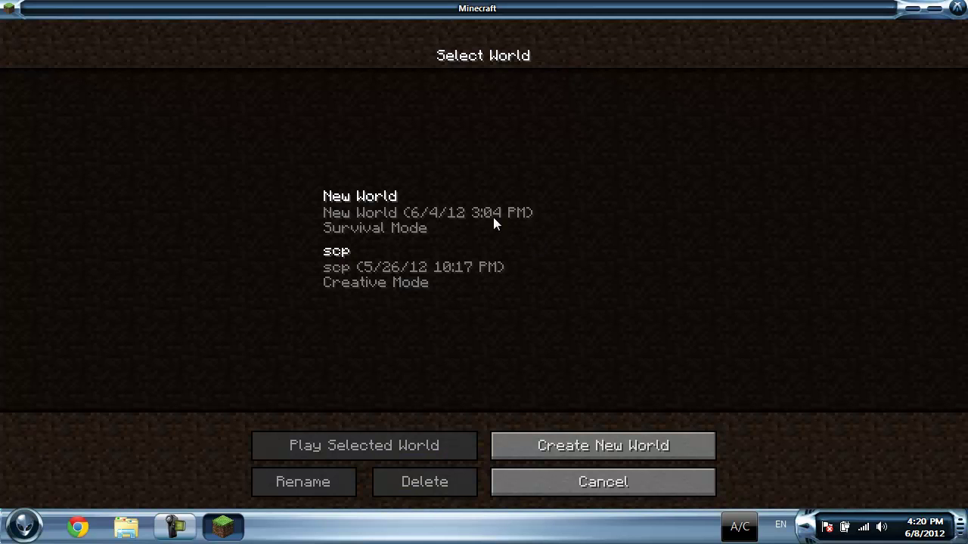
left_click(419, 217)
left_click(424, 453)
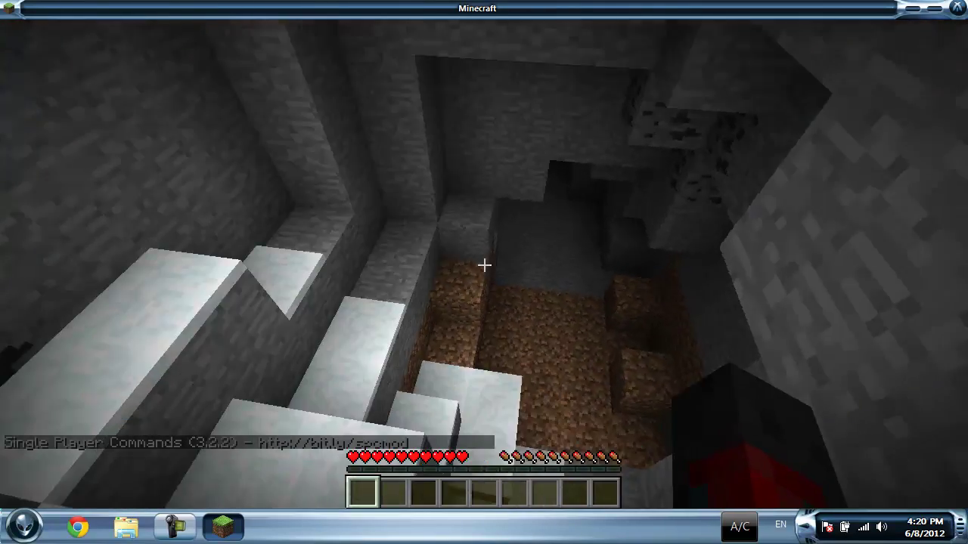
key("Escape")
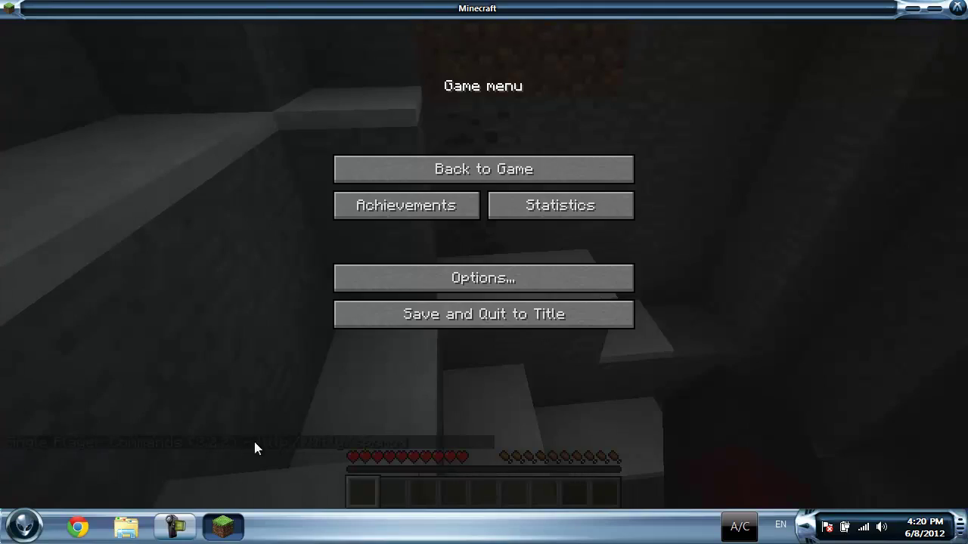
key("Escape")
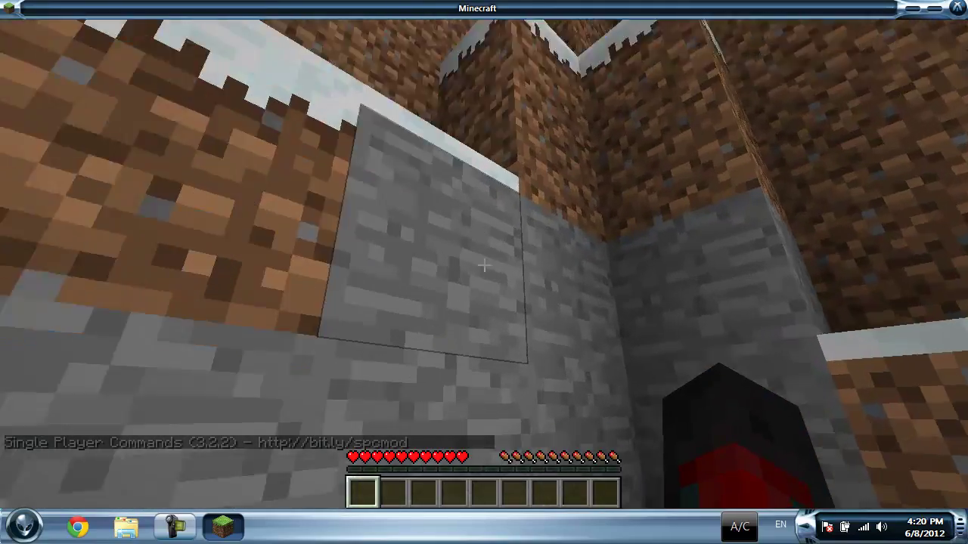
key("w")
key("space")
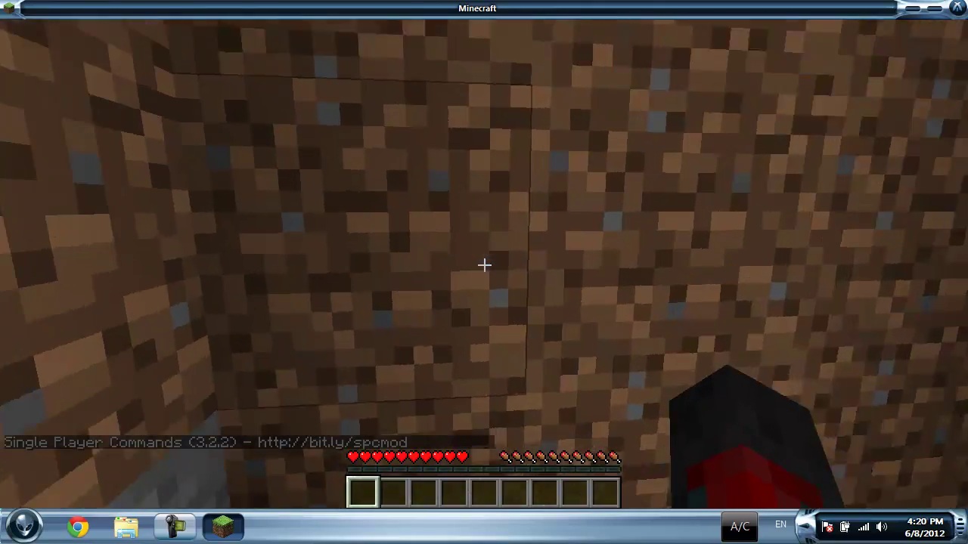
- Switch the game mode to creative with a chat command
key("t")
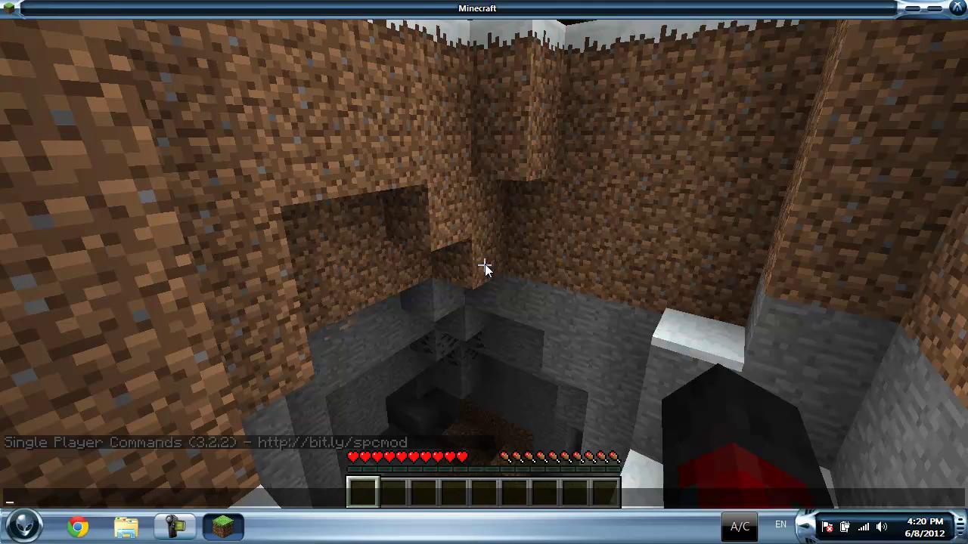
key("Escape")
key("t")
key("Return")
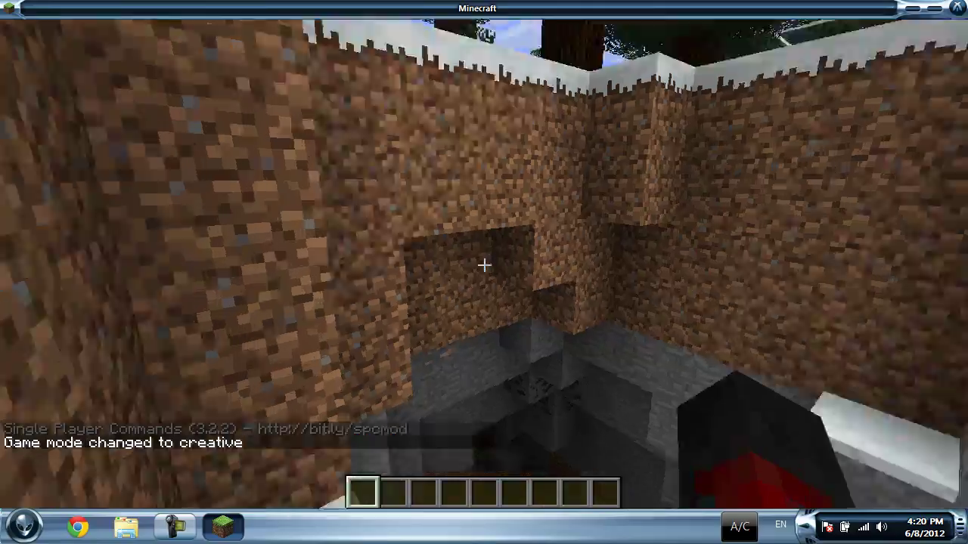
- Leave the pit and move across the snowy forest in creative mode
key("w")
key("space")
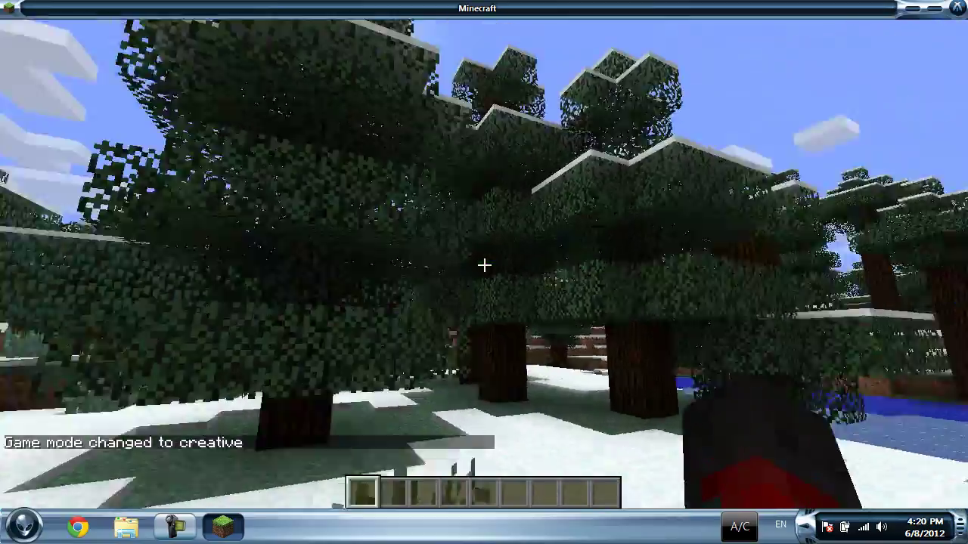
key("w")
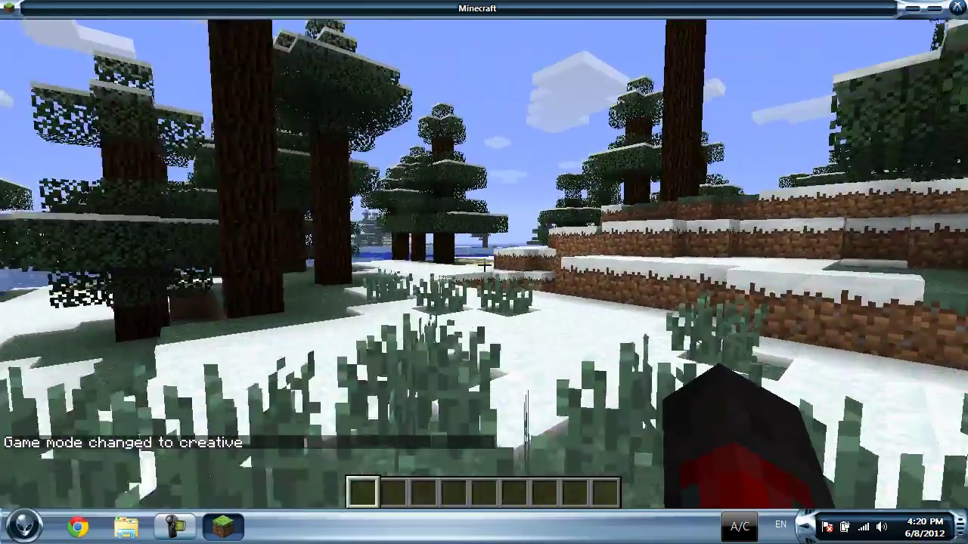
key("w")
key("space")
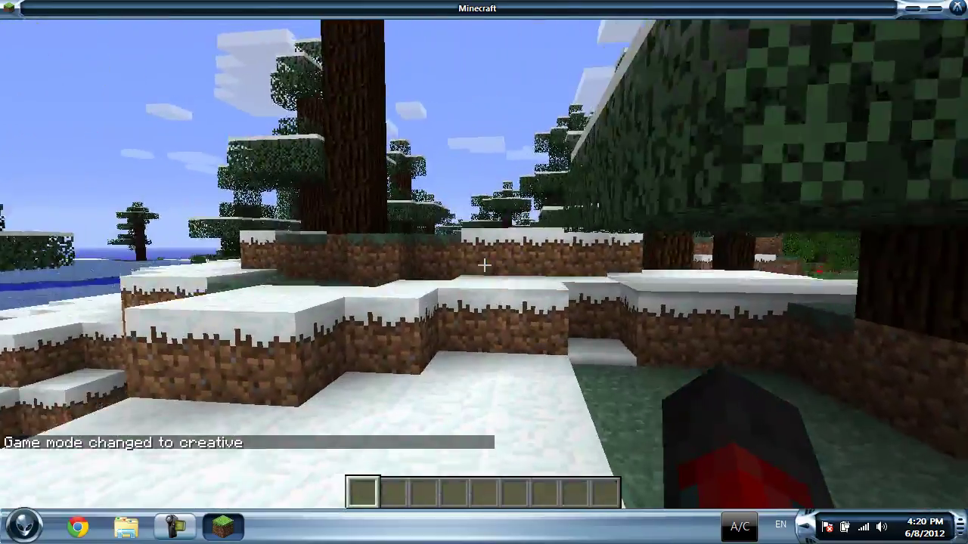
key("space")
key("w")
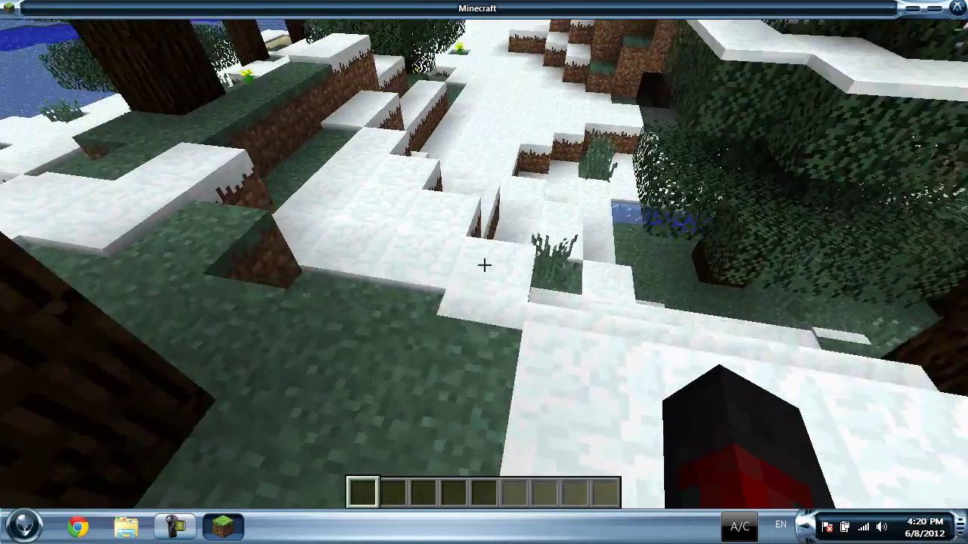
- Switch the game mode back to survival with a chat command
key("w")
key("t")
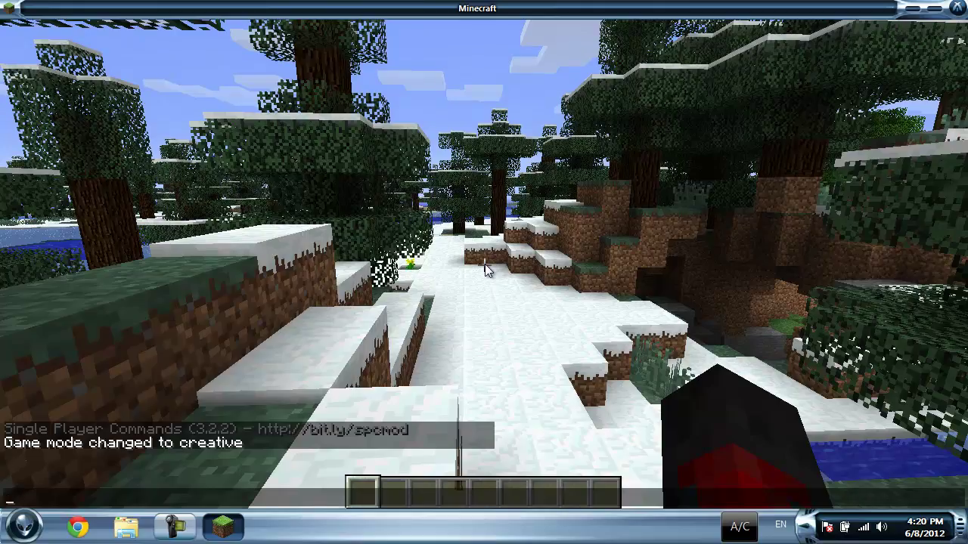
key("Return")
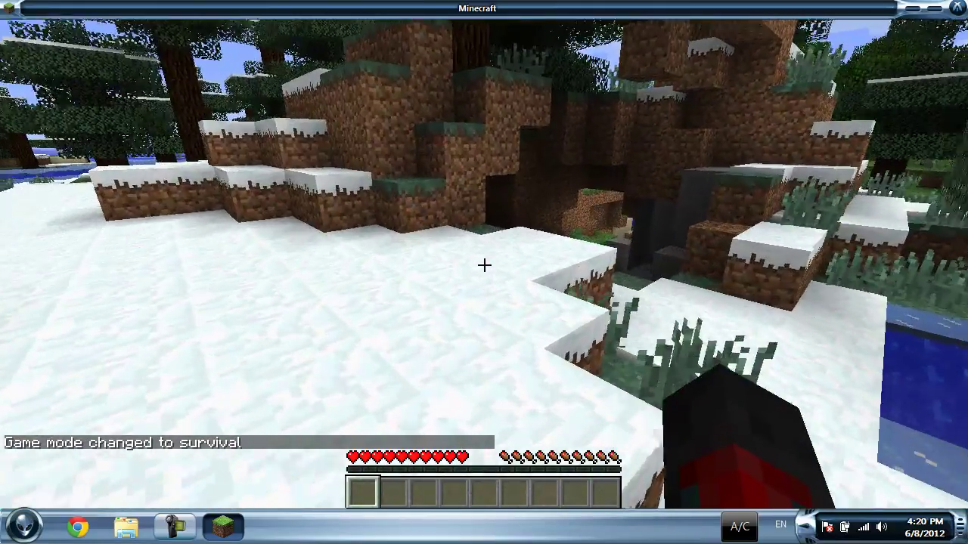
- Turn on flying with a chat command and fly above the snowy forest
mouse_move(484, 265)
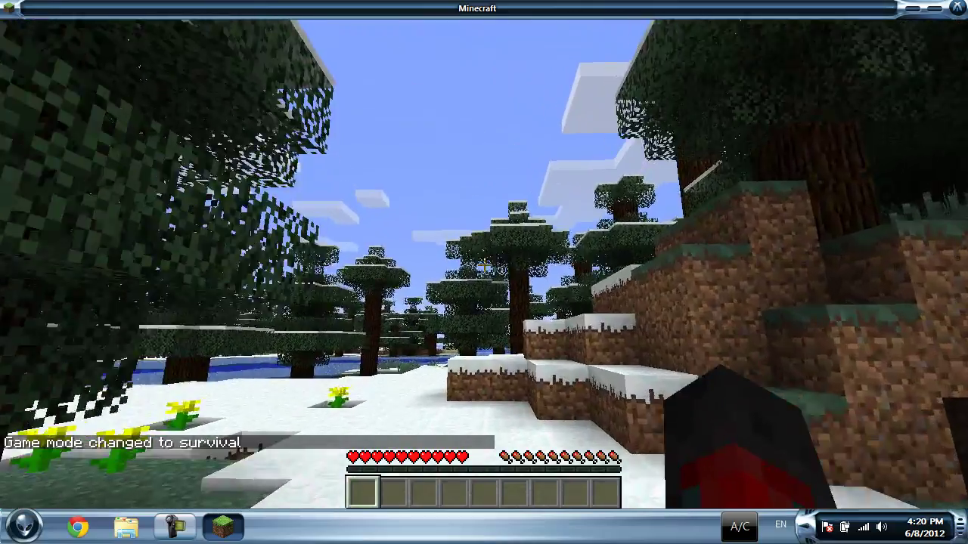
key("t")
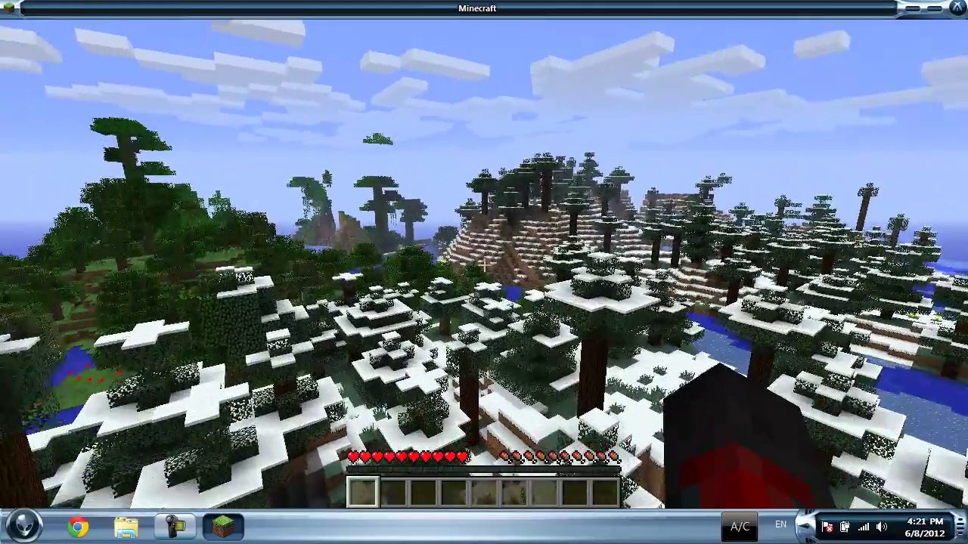
key("w")
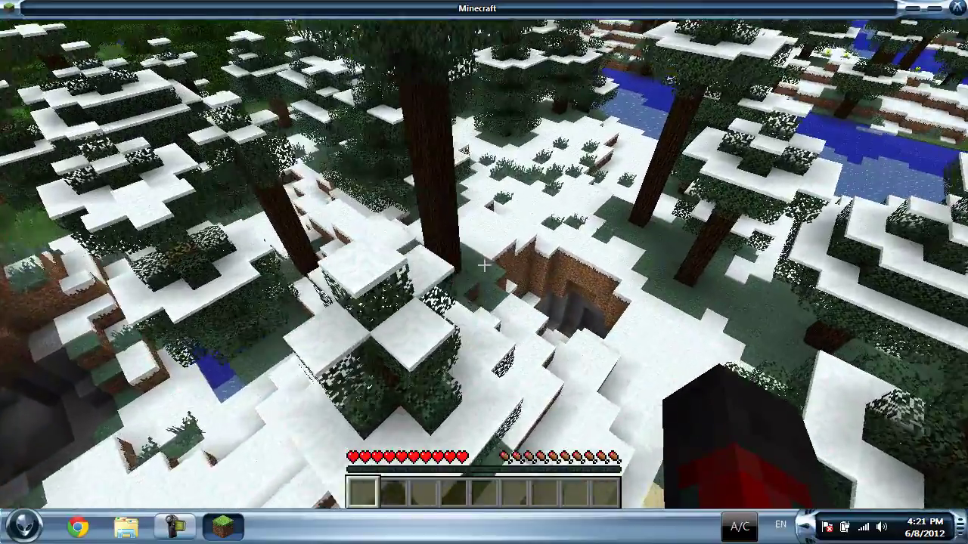
key("w")
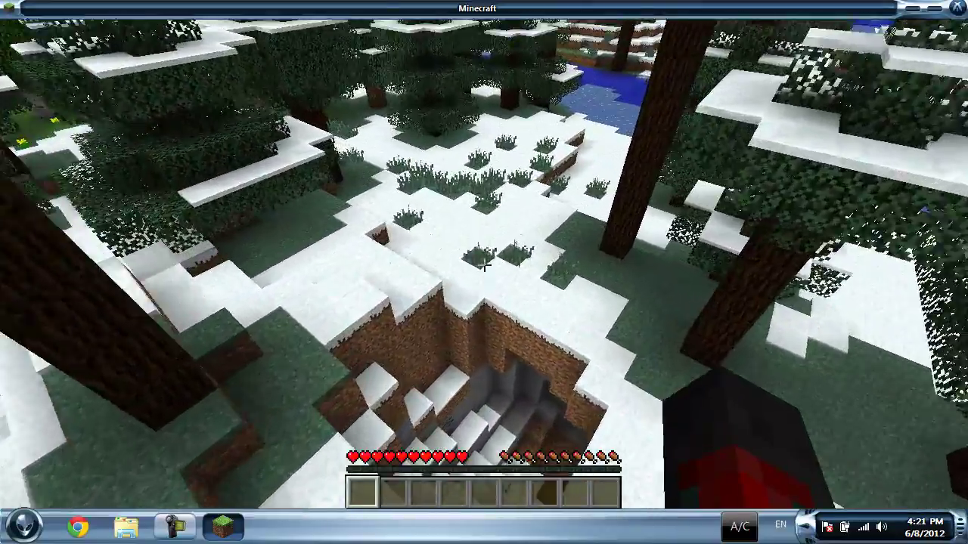
- Descend toward the snowy ground and turn flying off with a chat command
key("shift")
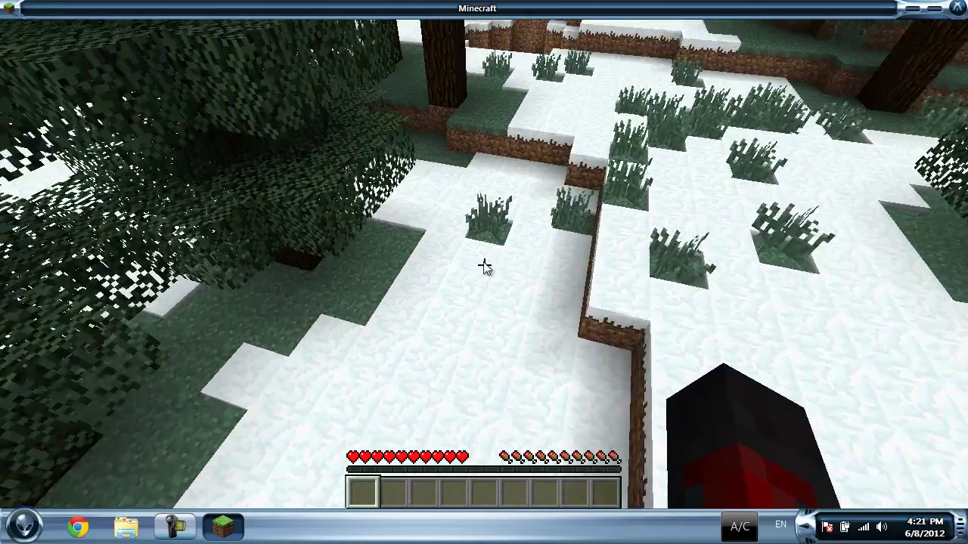
key("t")
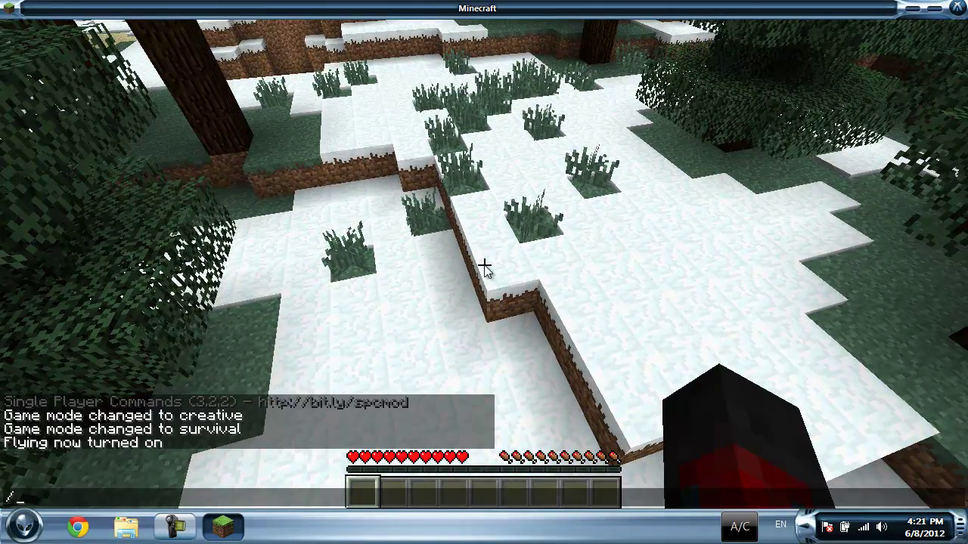
key("Return")
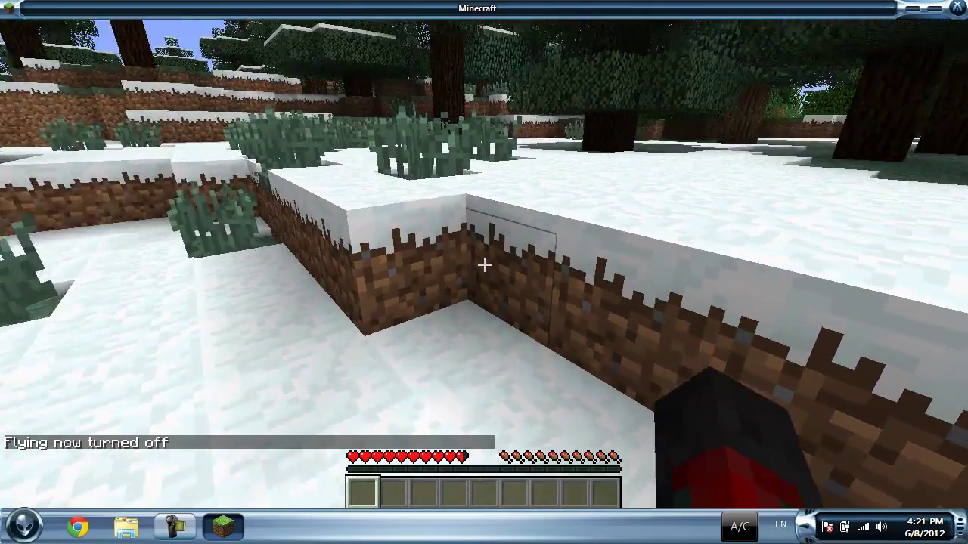
- Get the WorldEdit wand with a chat command and mark a region with corners at (-34, 63, 236) and (-28, 63, 224)
key("t")
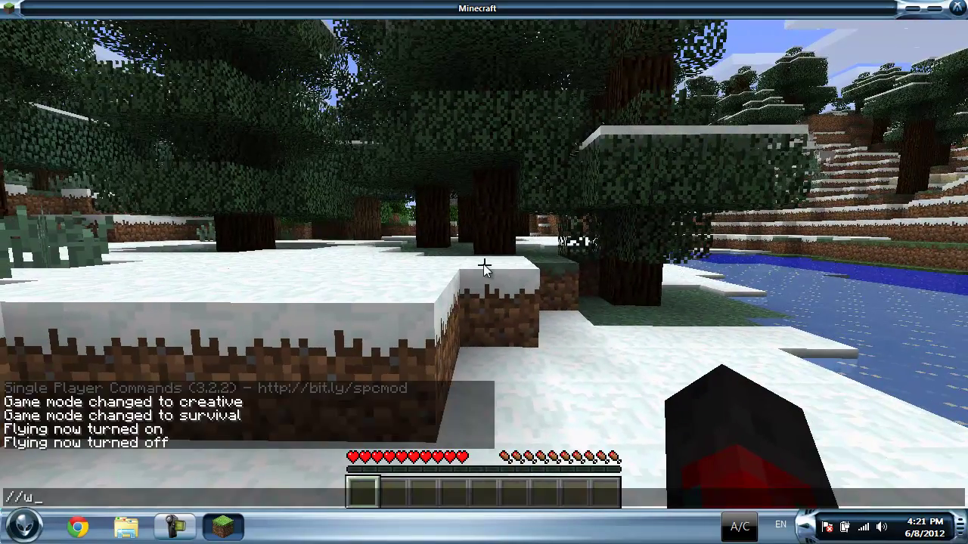
key("Return")
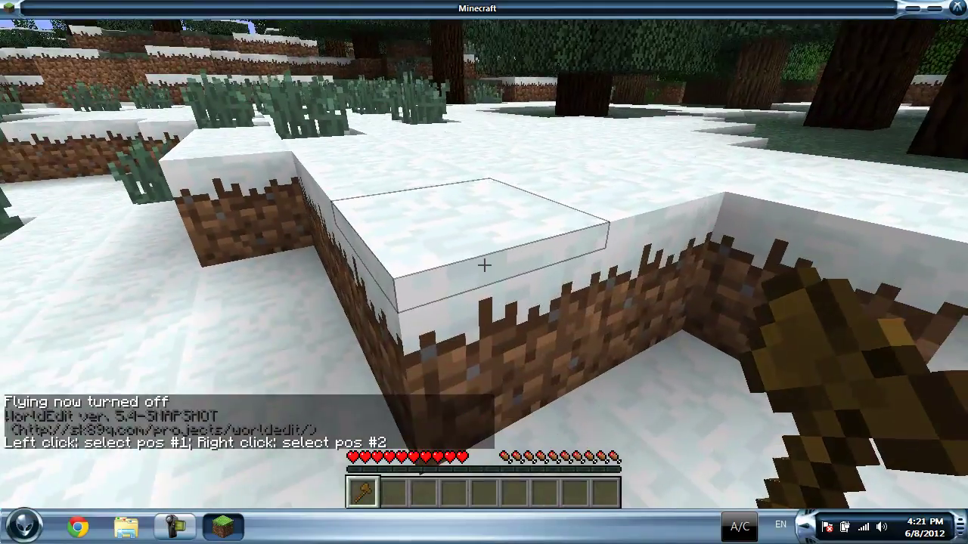
left_click(484, 264)
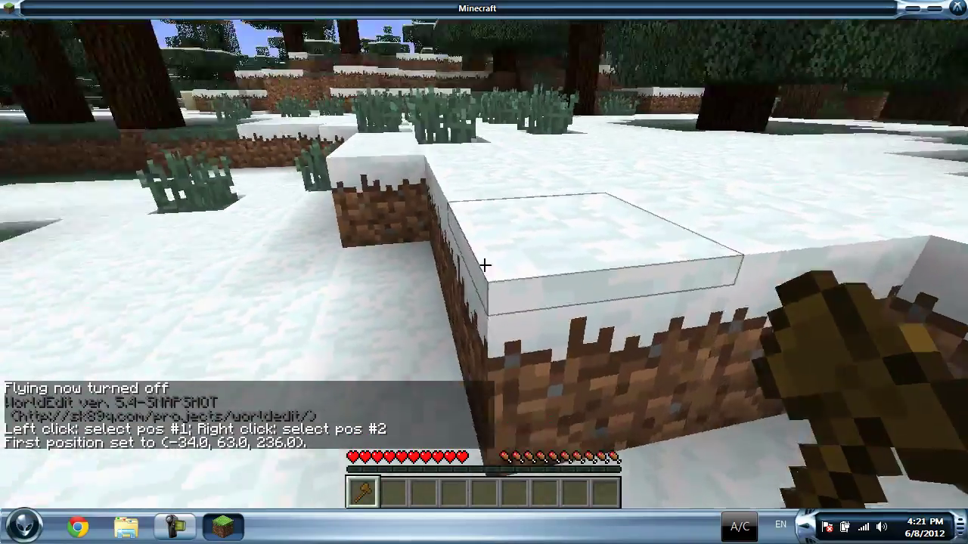
key("w")
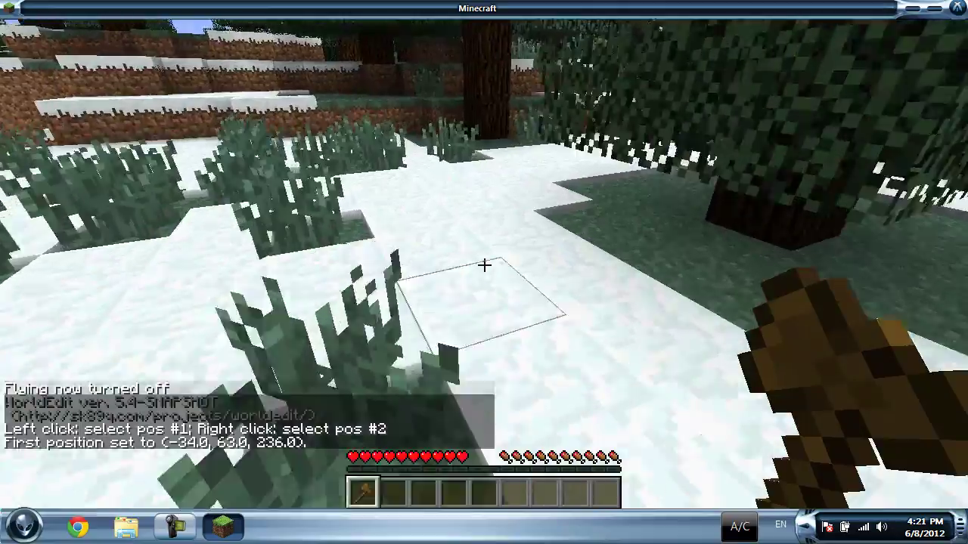
key("w")
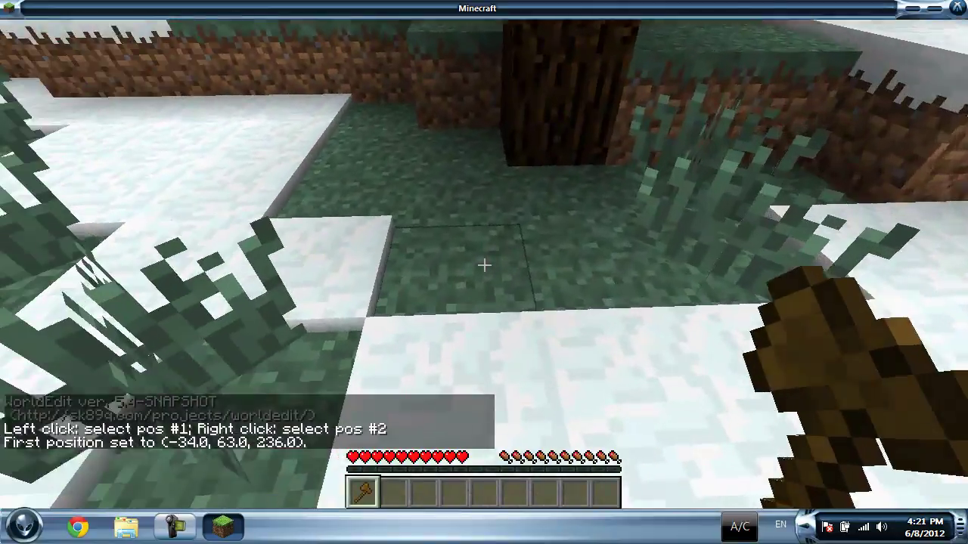
right_click(484, 265)
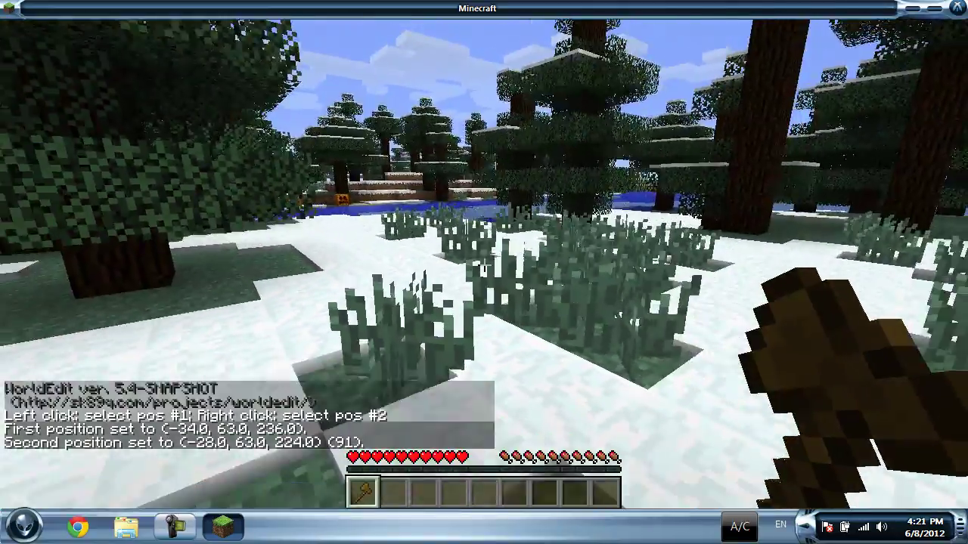
- Fill the marked region with stone using the command //set stone
key("w")
key("space")
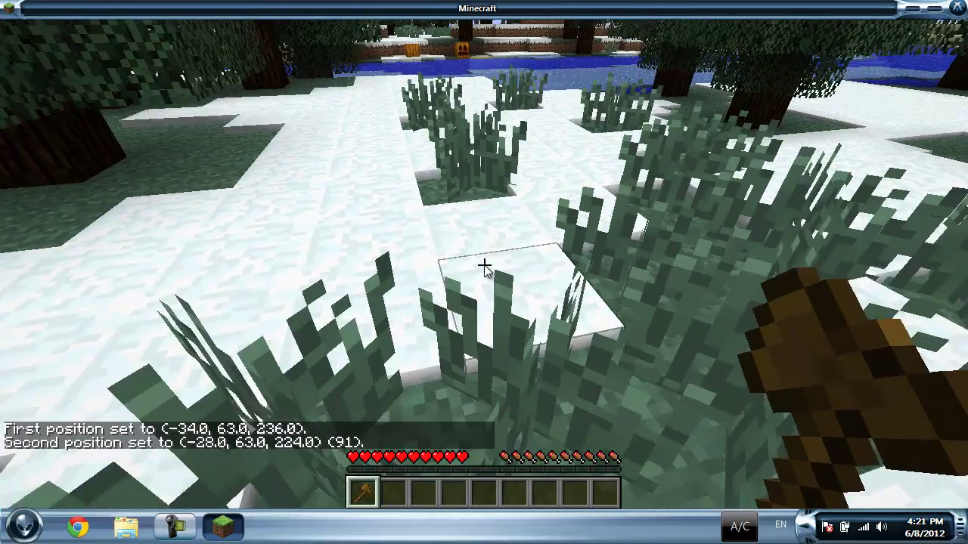
key("t")
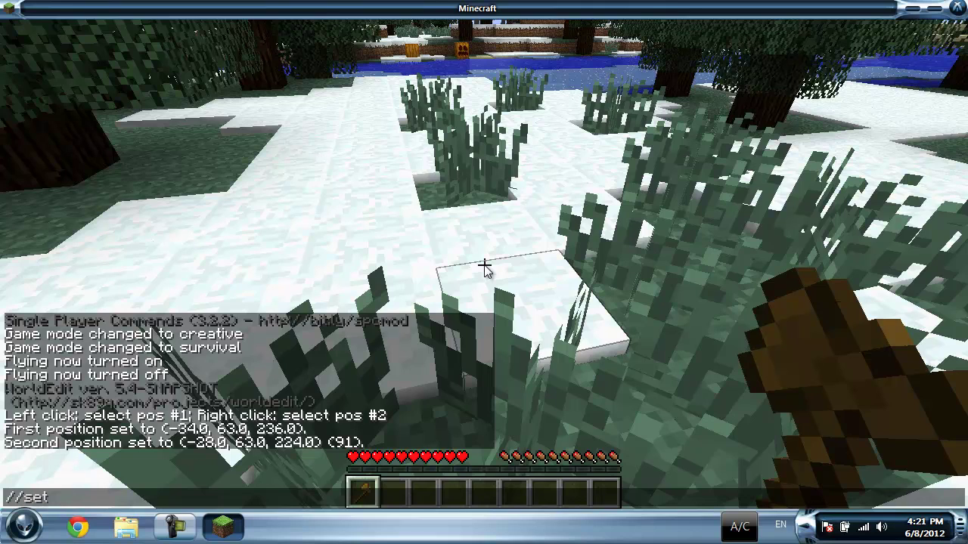
type("//set stone")
key("Return")
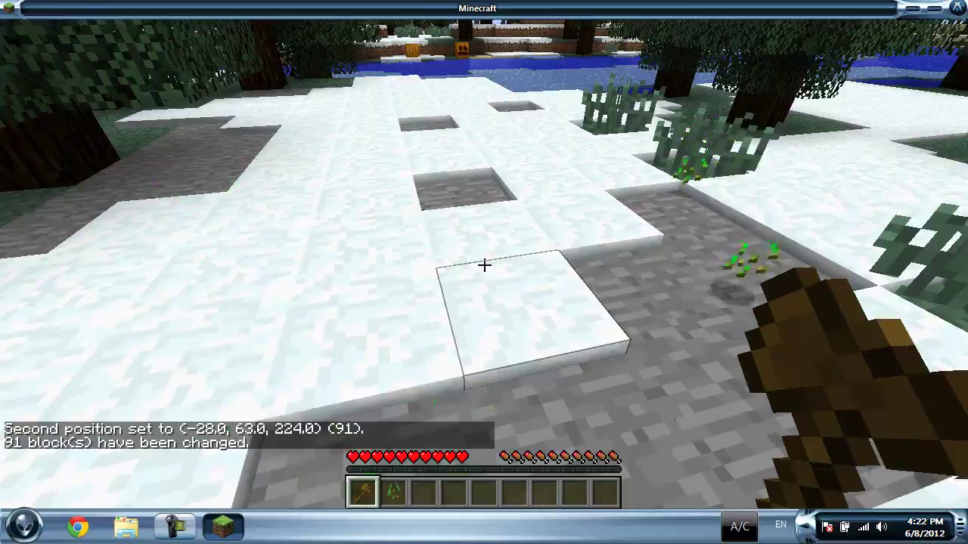
- Walk around the filled region and examine the replaced ground blocks
key("w")
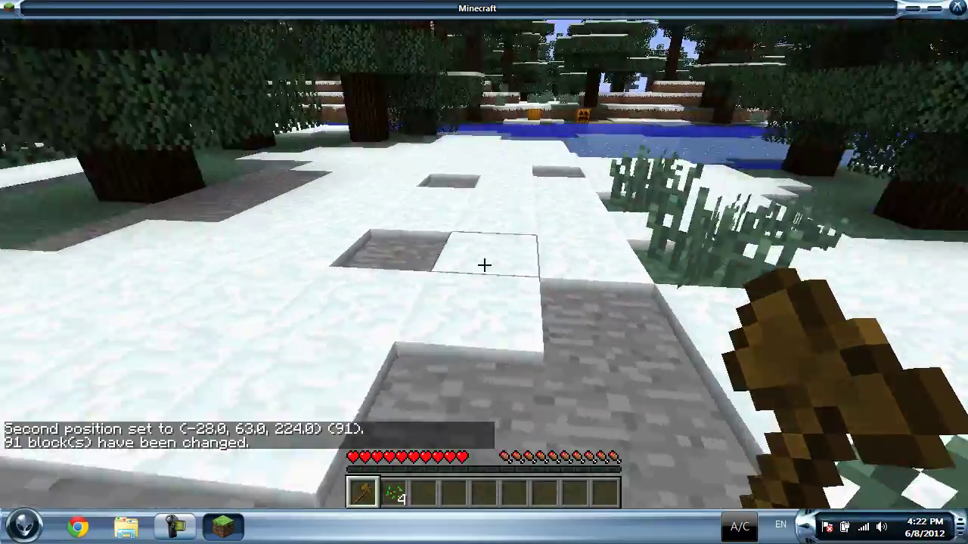
key("w")
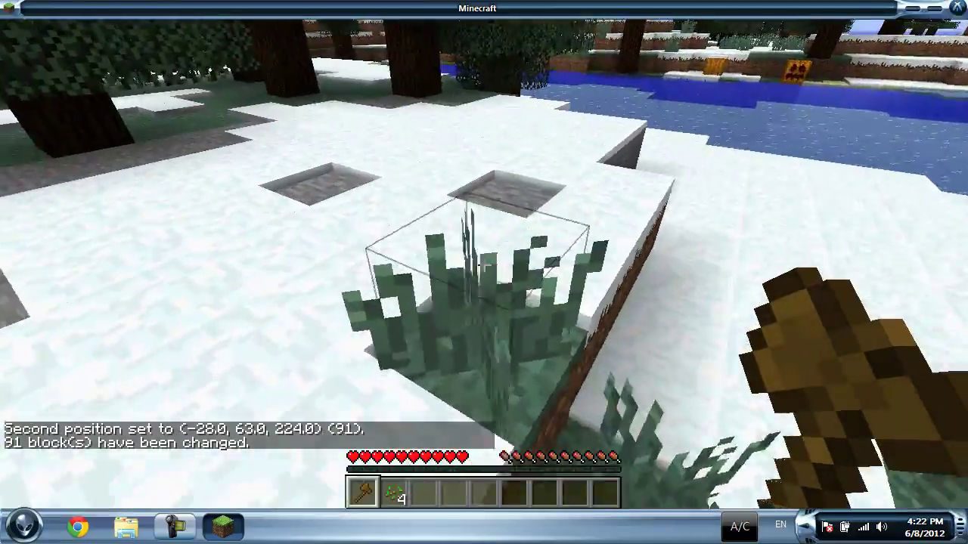
key("w")
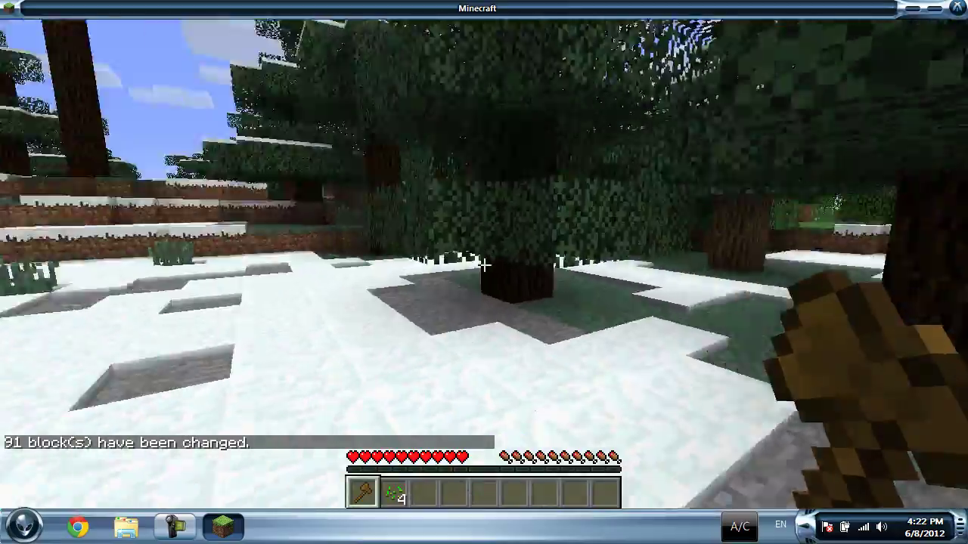
key("w")
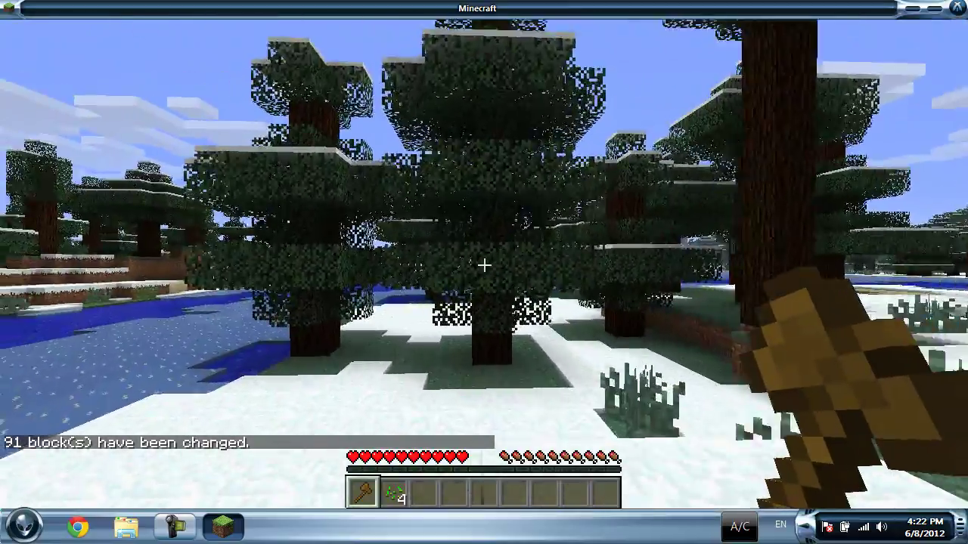
key("w")
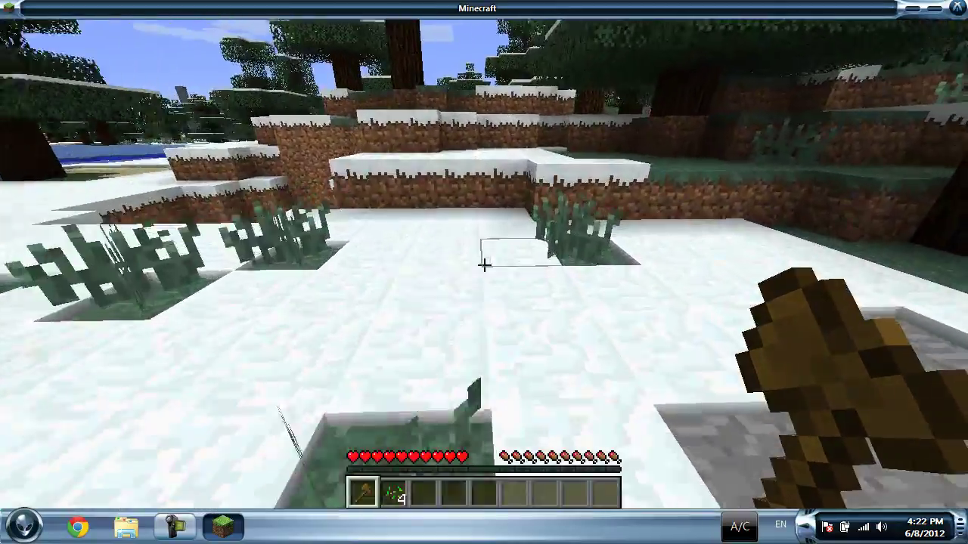
key("w")
key("space")
key("space")
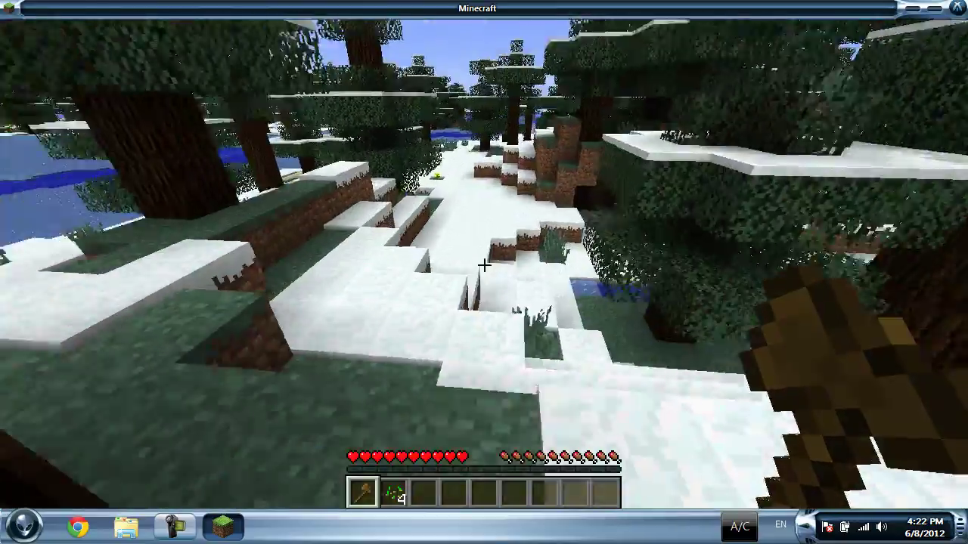
key("w")
key("space")
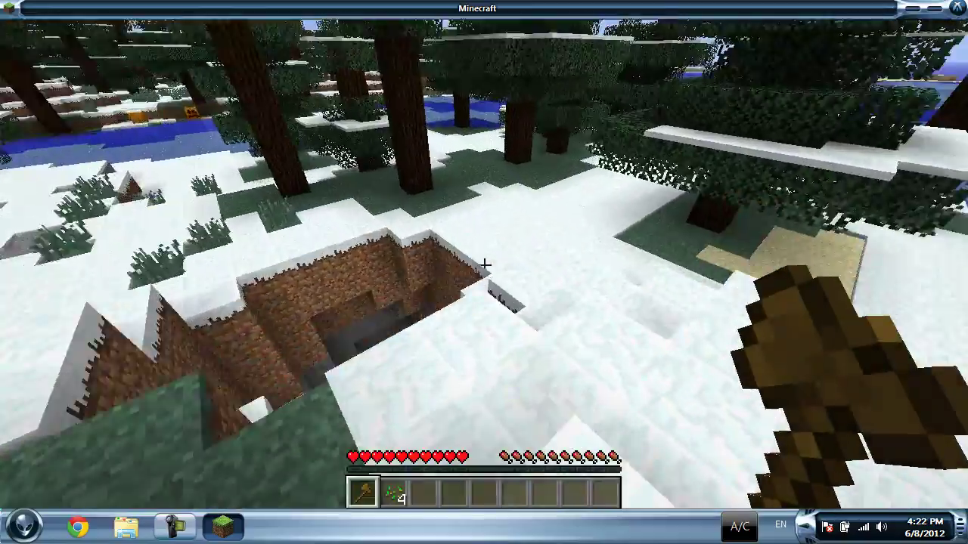
key("w")
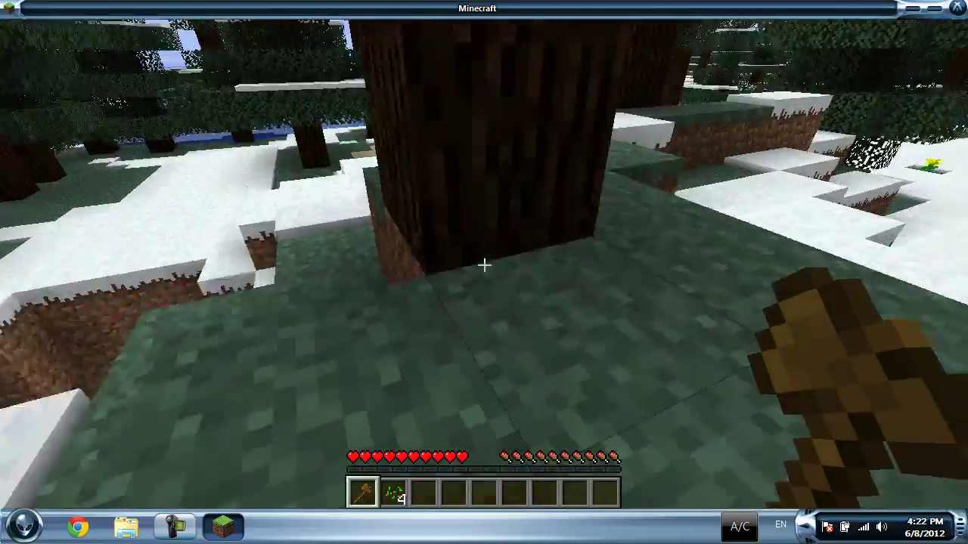
mouse_move(484, 265)
key("w")
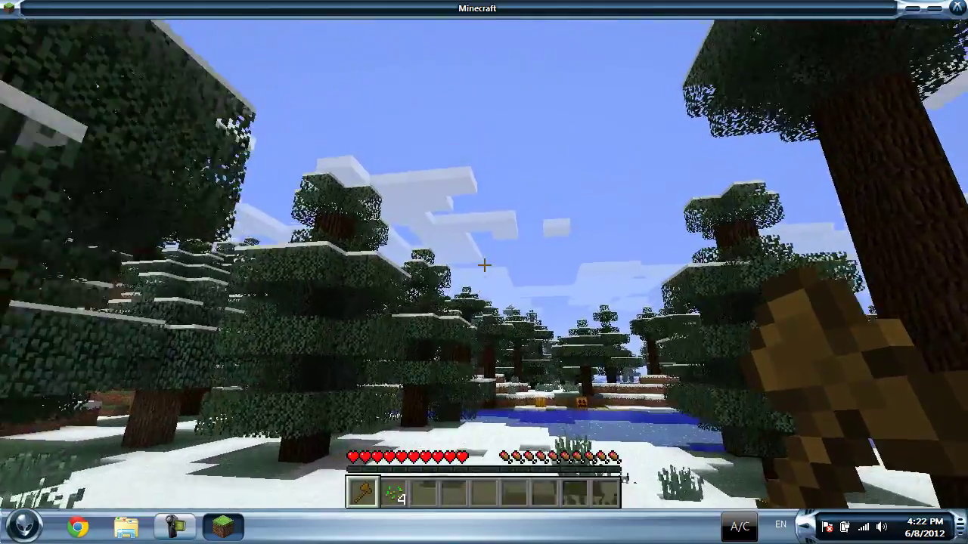